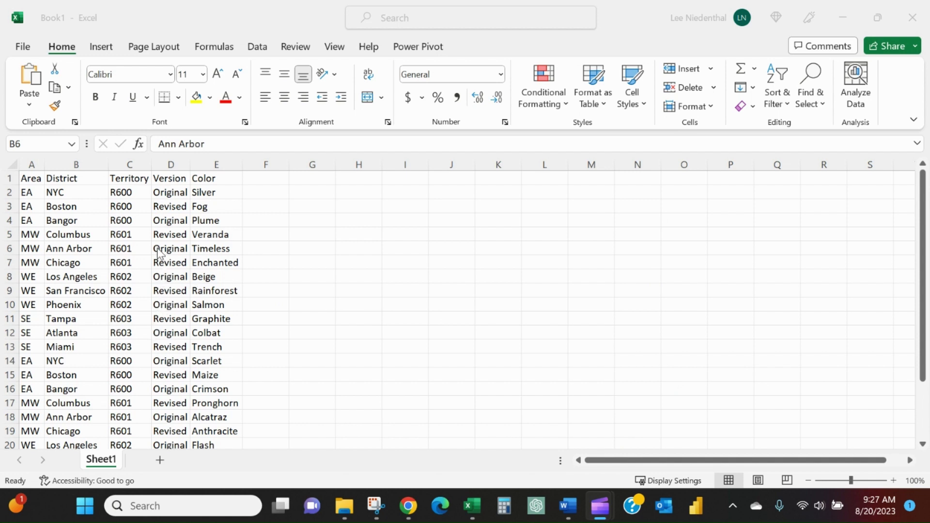
Inspect the District and Color entries in the A1:E25 data range.
left_click(173, 251)
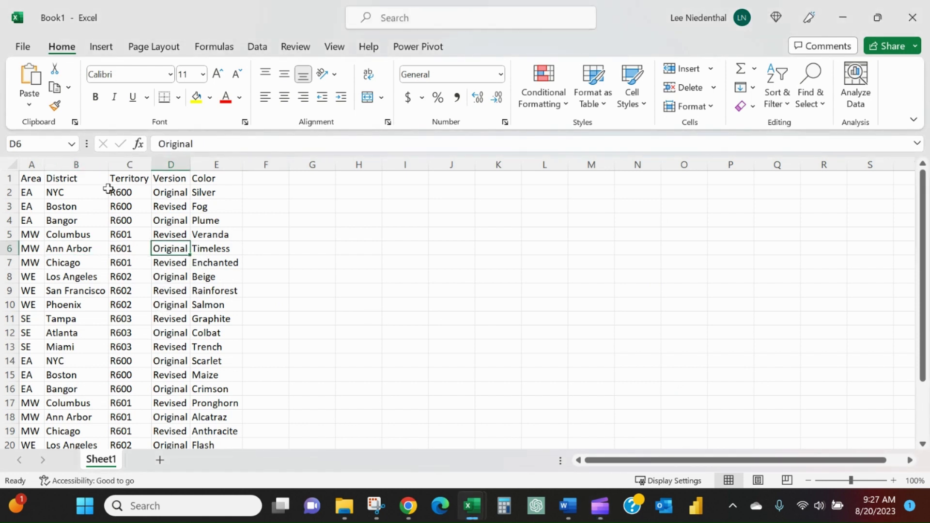
left_click(73, 193)
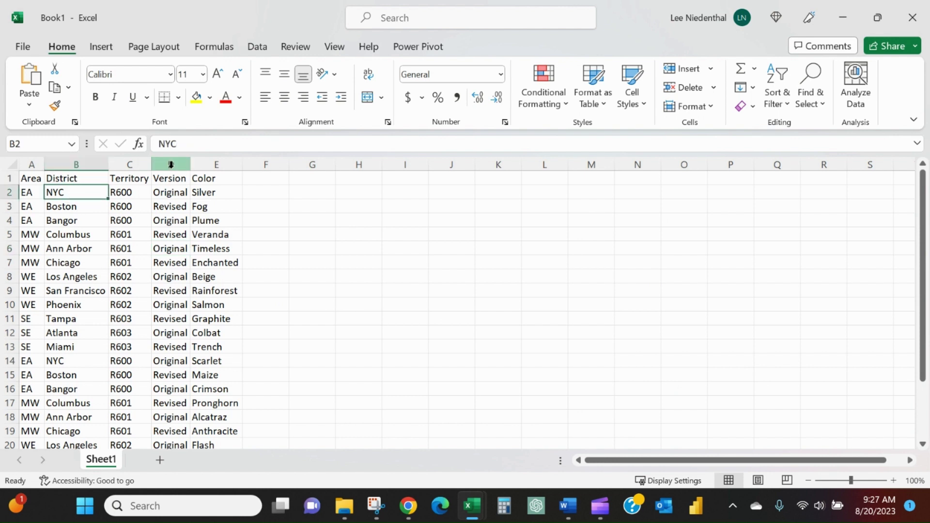
left_click(200, 165)
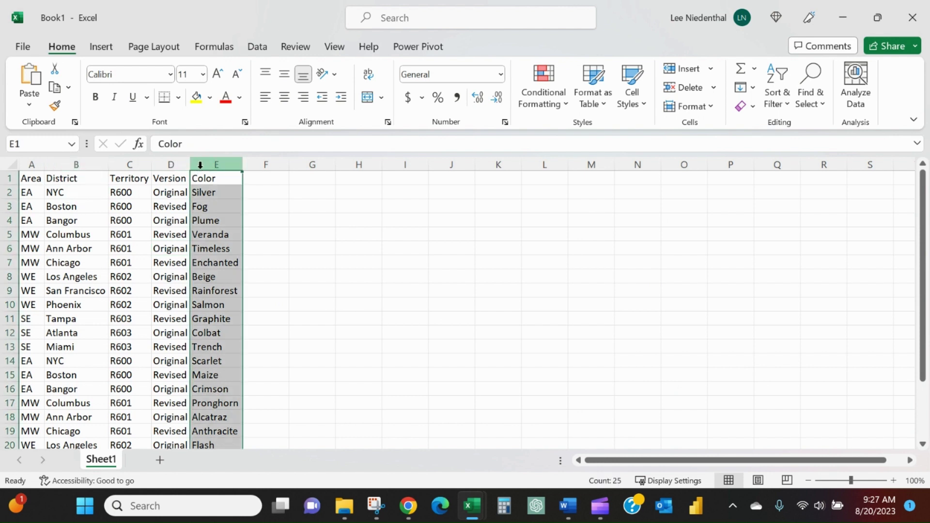
left_click(77, 164, "ctrl")
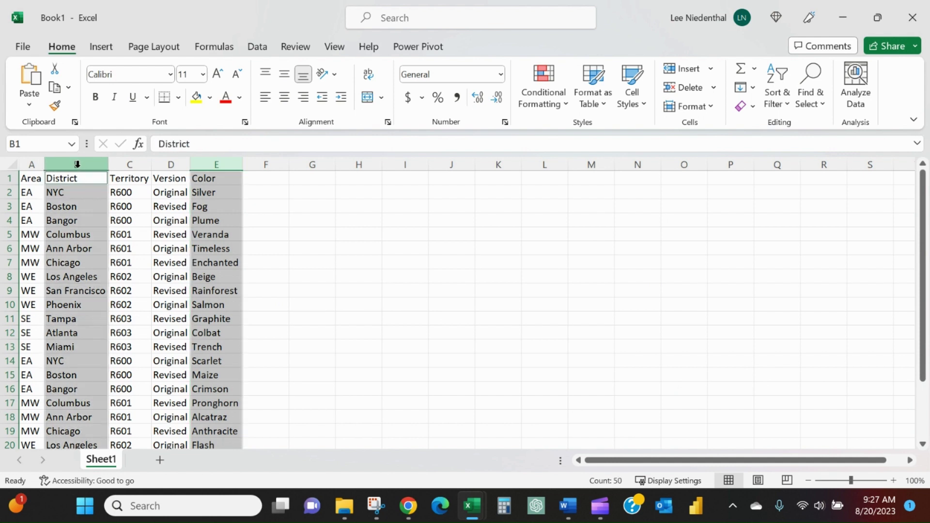
left_click(67, 191)
left_click(66, 361, "ctrl")
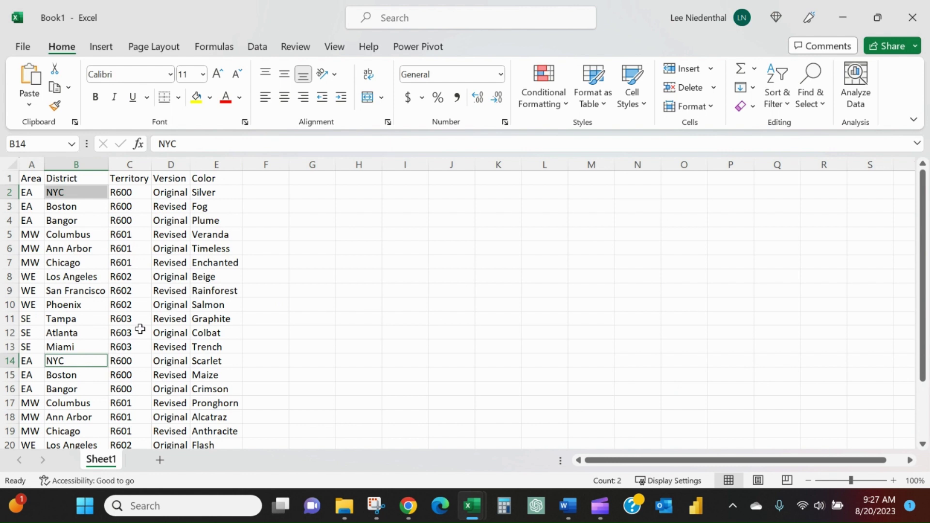
left_click(81, 211)
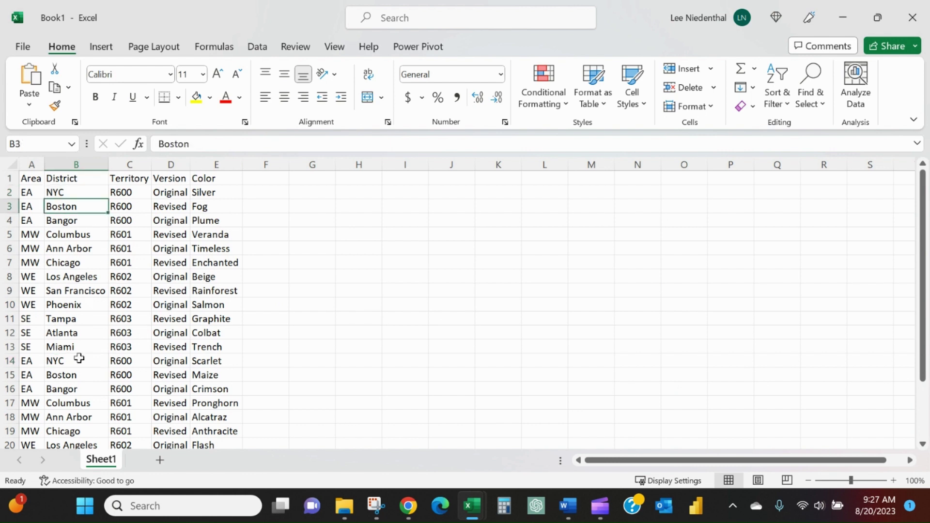
left_click(74, 377, "ctrl")
left_click(79, 304)
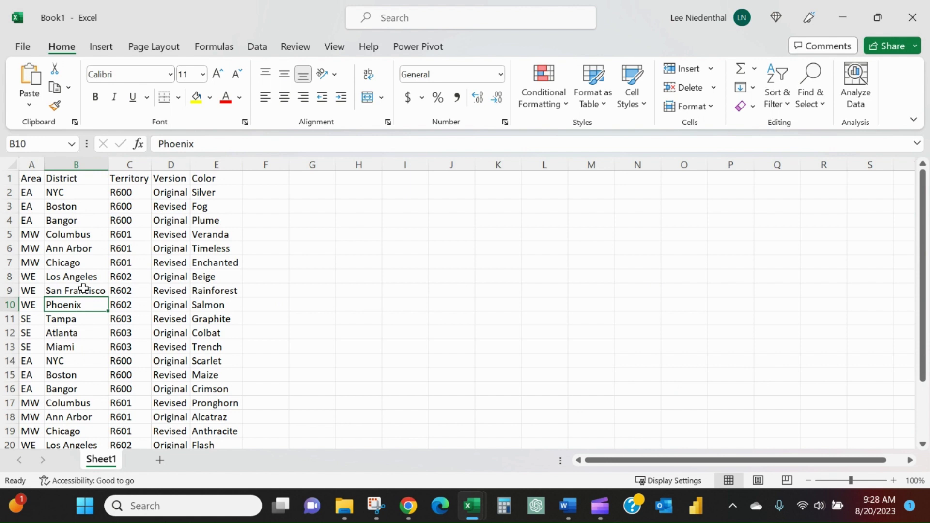
left_click(131, 231)
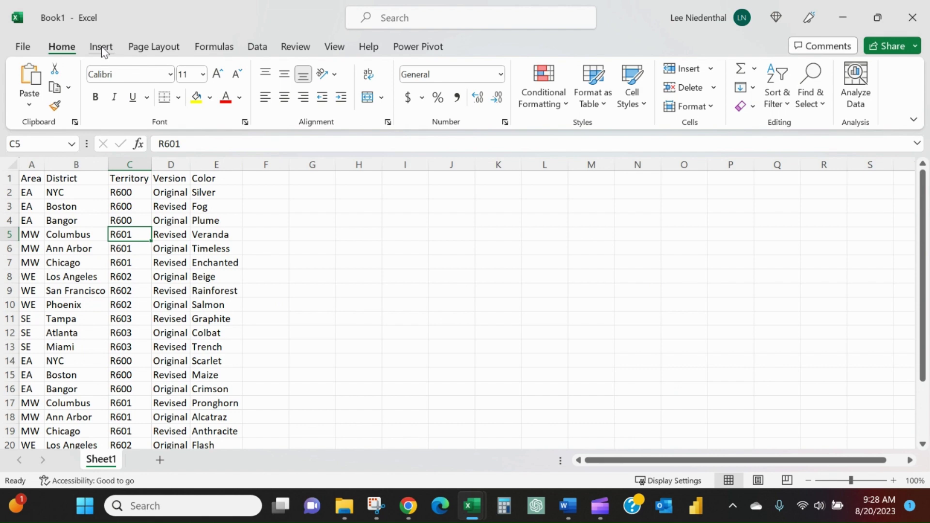
Convert the data to table Table2 and insert a Data Model PivotTable on a new sheet.
key("ctrl+t")
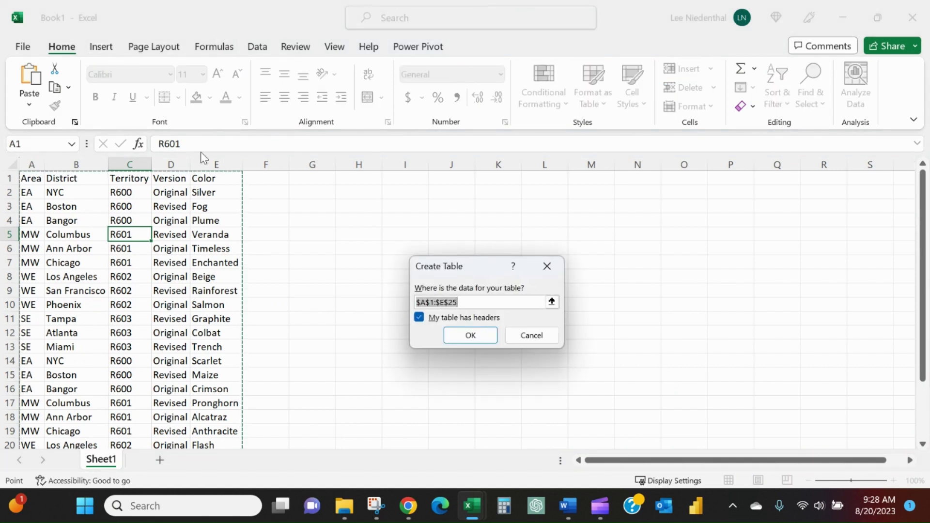
left_click(478, 334)
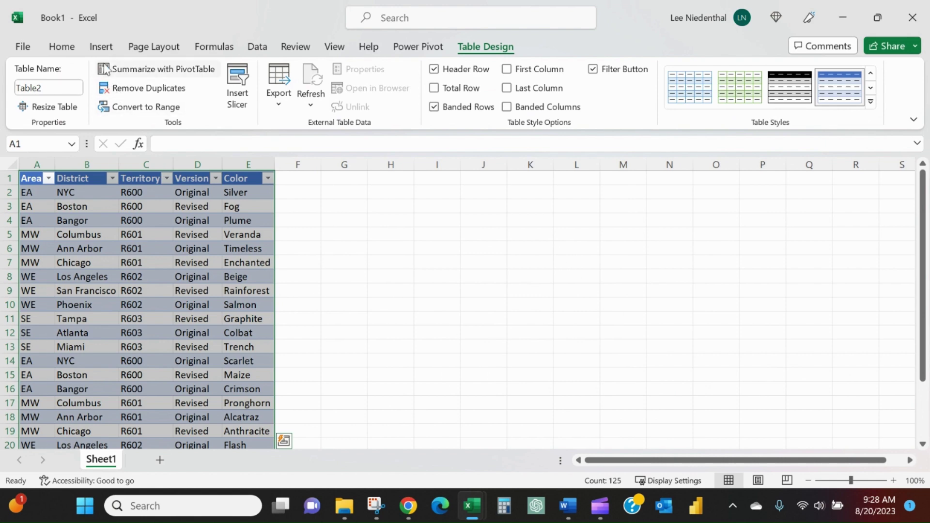
left_click(97, 46)
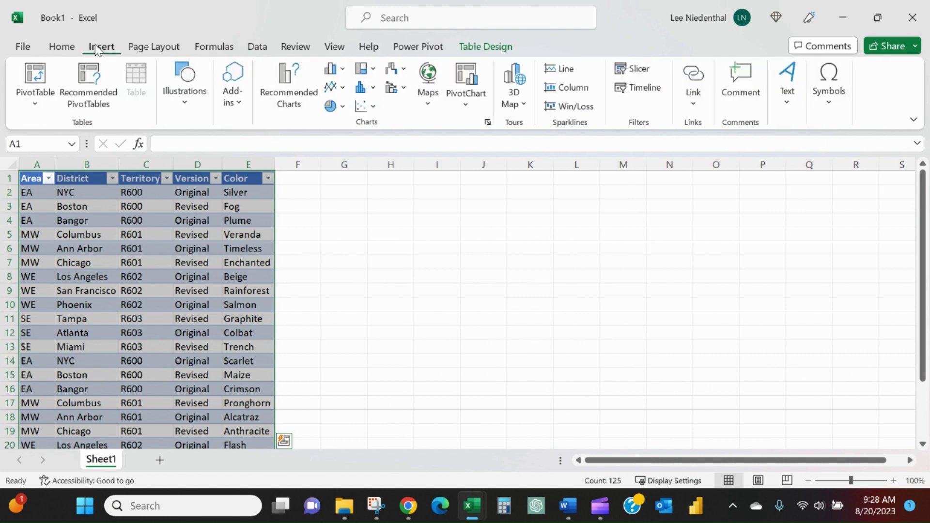
left_click(39, 80)
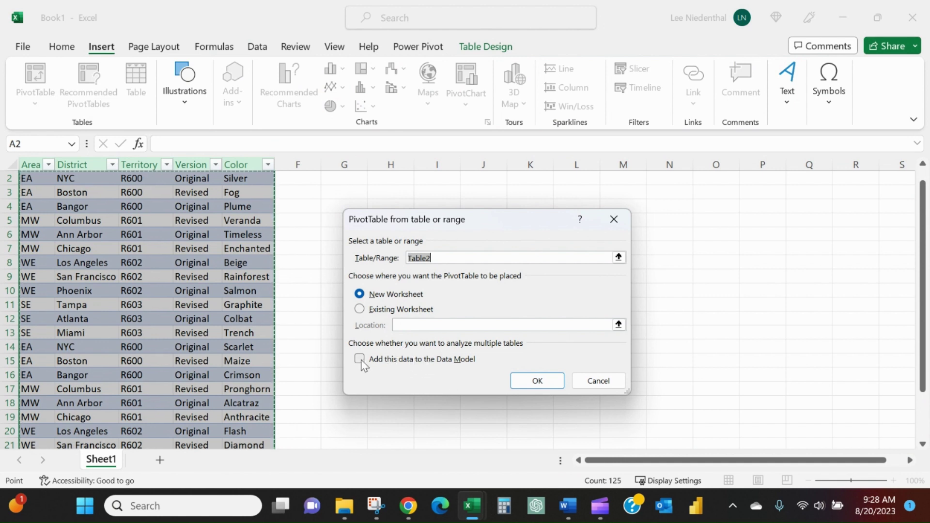
left_click(396, 361)
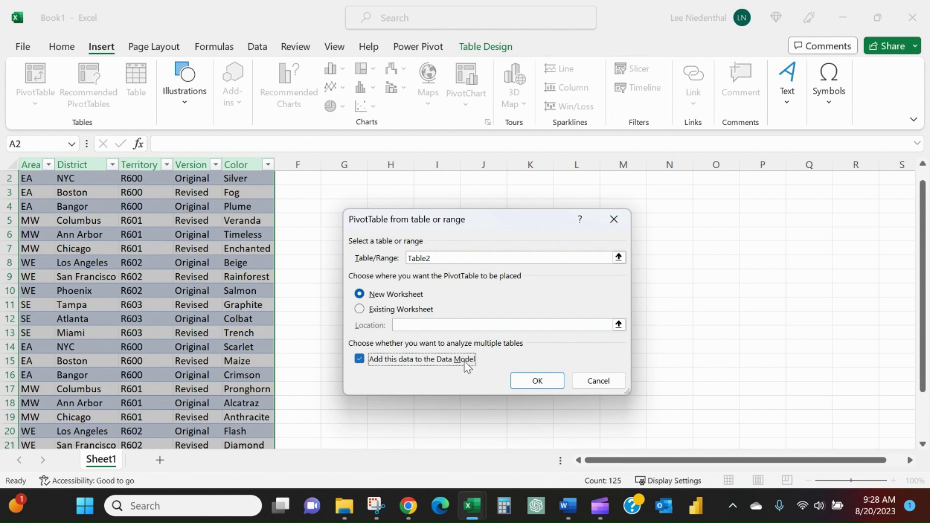
left_click(537, 382)
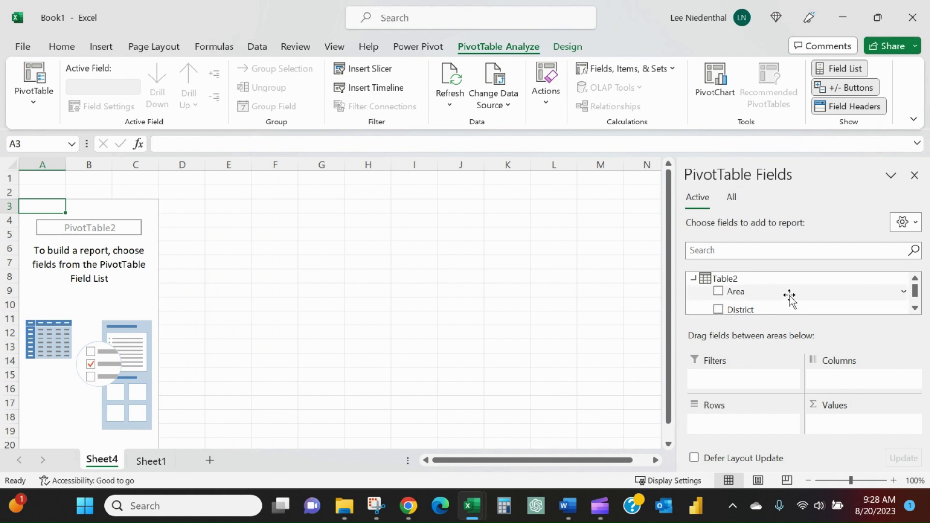
Put District in Rows and Color in Values, giving a Count of Color per district.
scroll(789, 296, "down", 1)
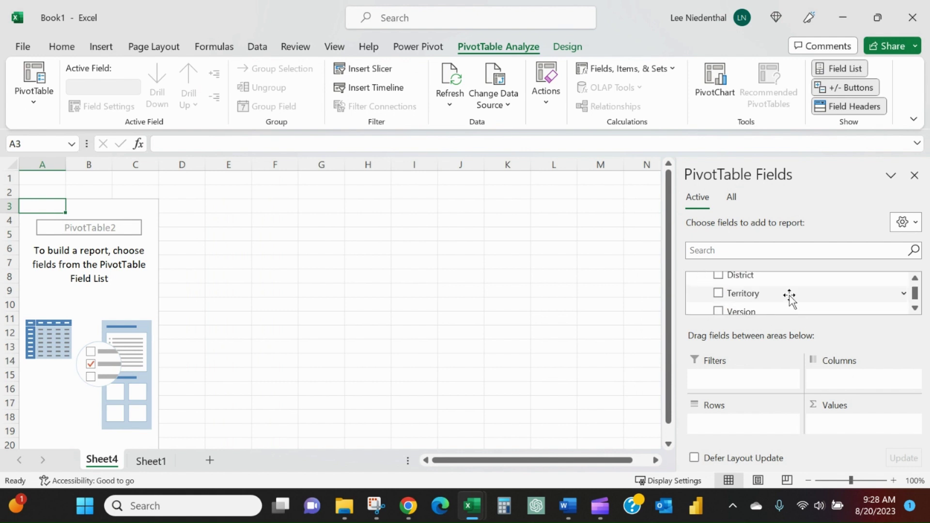
scroll(789, 296, "up", 1)
left_click_drag(788, 308, 749, 419)
scroll(768, 295, "down", 2)
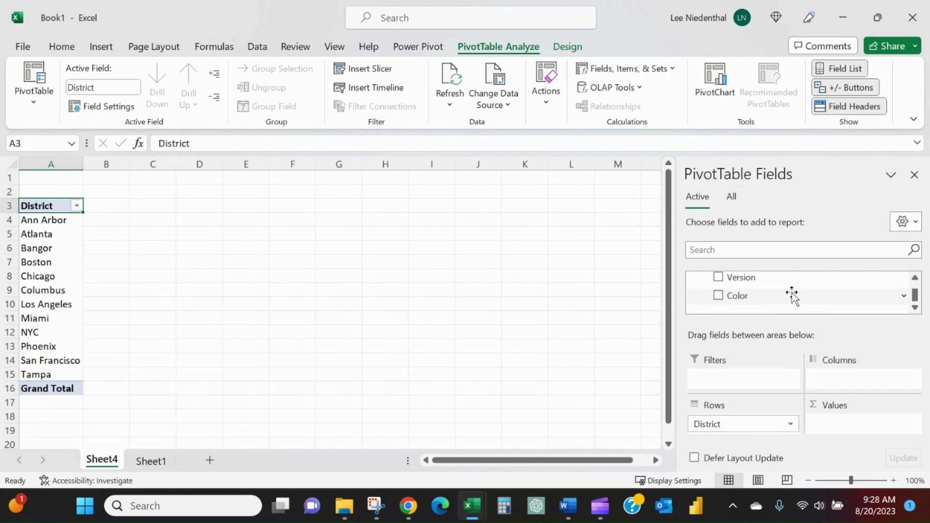
left_click_drag(791, 295, 860, 429)
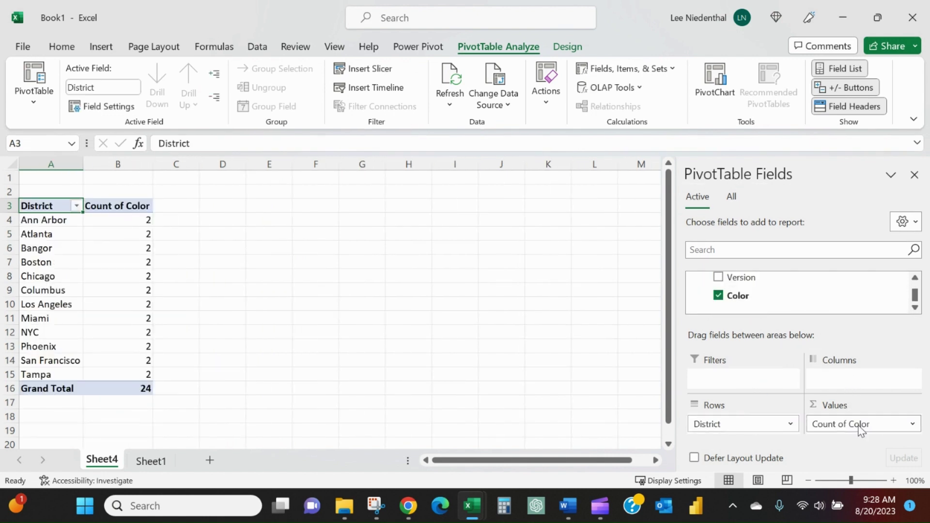
Check the Value Field Settings for Count of Color, leaving them unchanged.
left_click(864, 426)
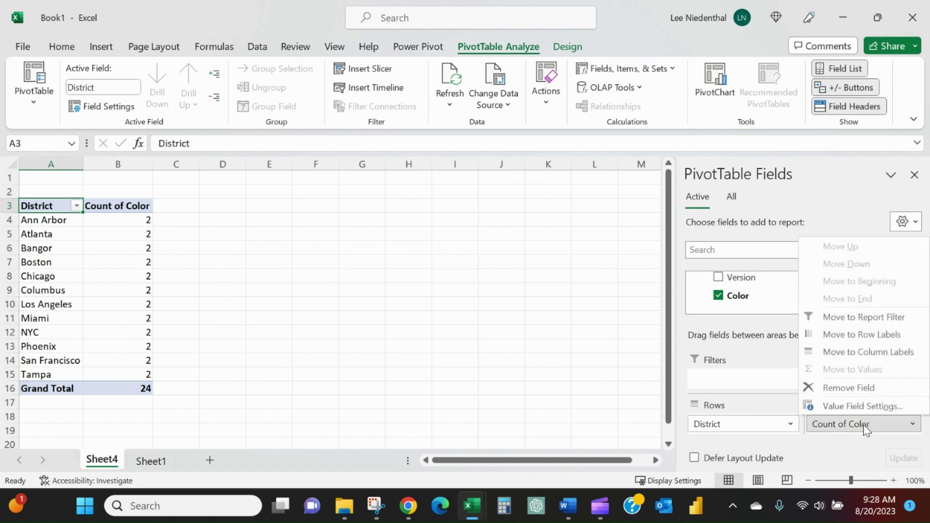
left_click(871, 407)
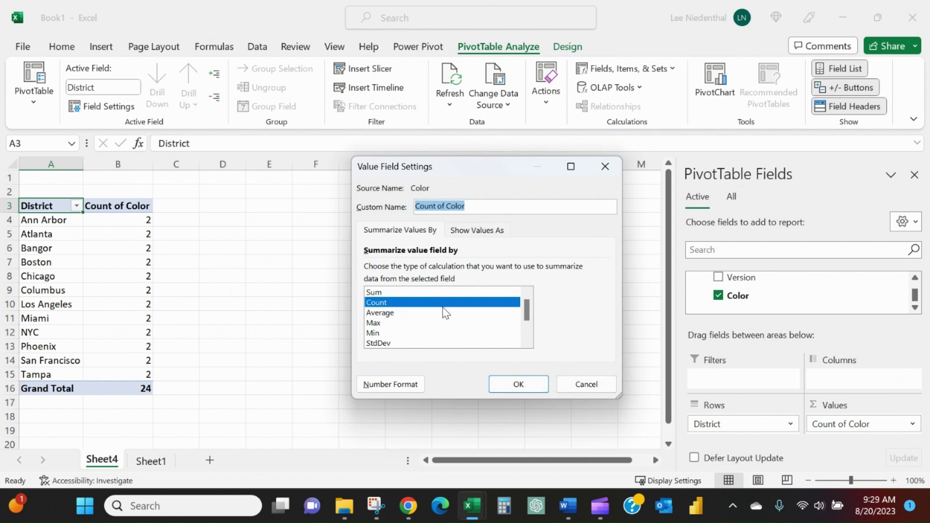
left_click(593, 385)
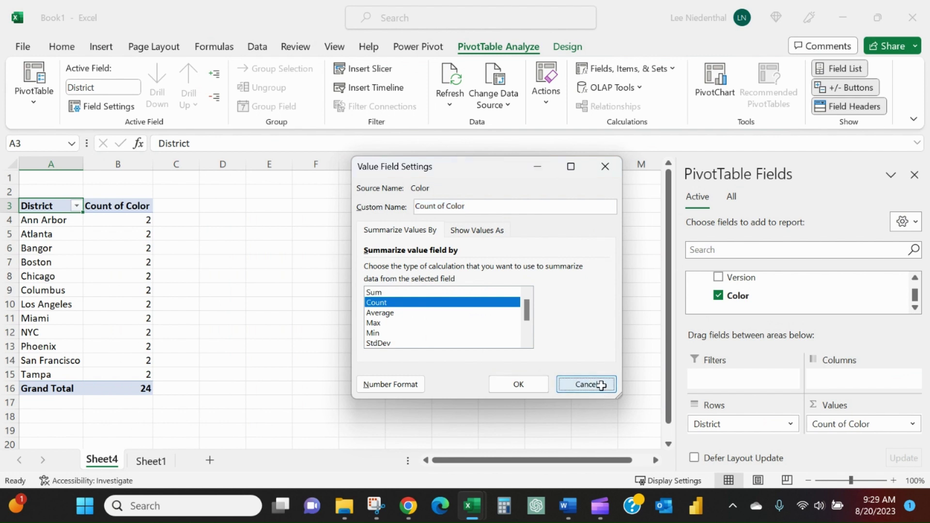
Move Color into Rows beneath District and select the Ann Arbor color entries.
left_click_drag(823, 424, 760, 432)
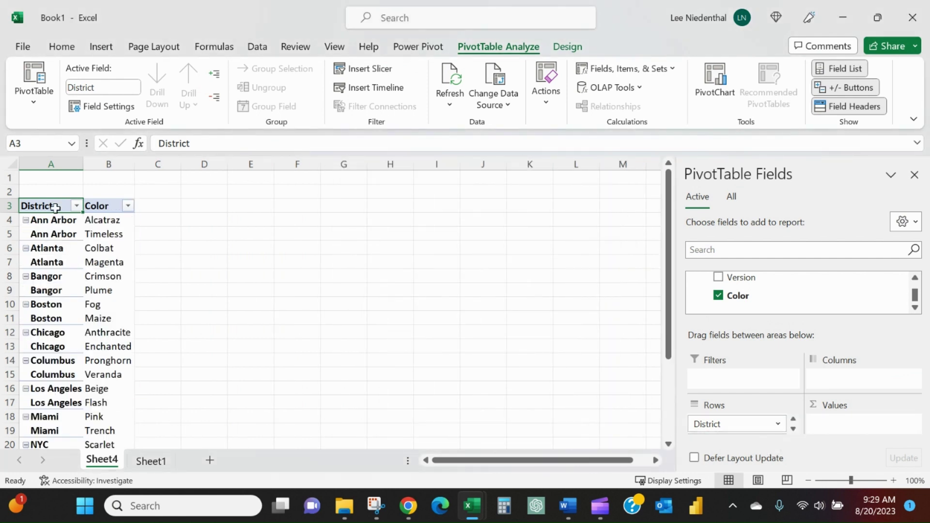
scroll(742, 423, "down", 1)
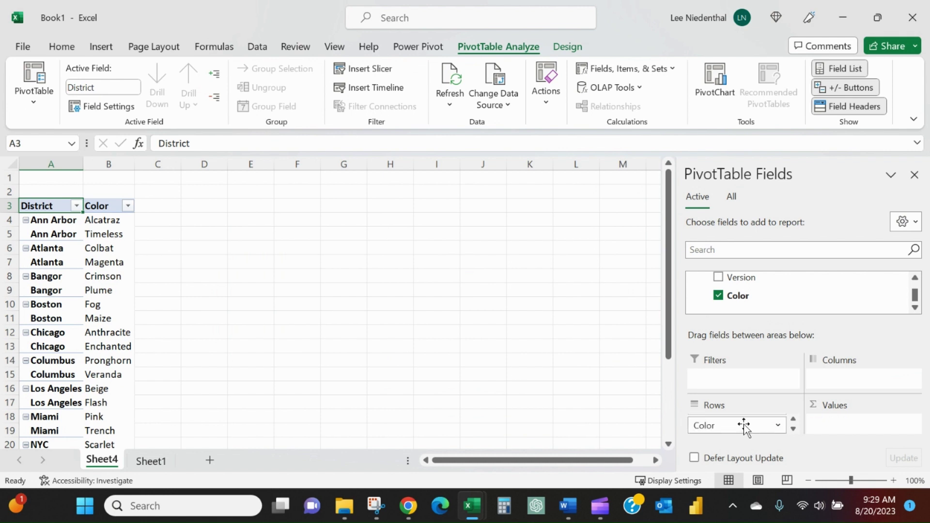
scroll(743, 424, "up", 1)
left_click_drag(111, 223, 110, 235)
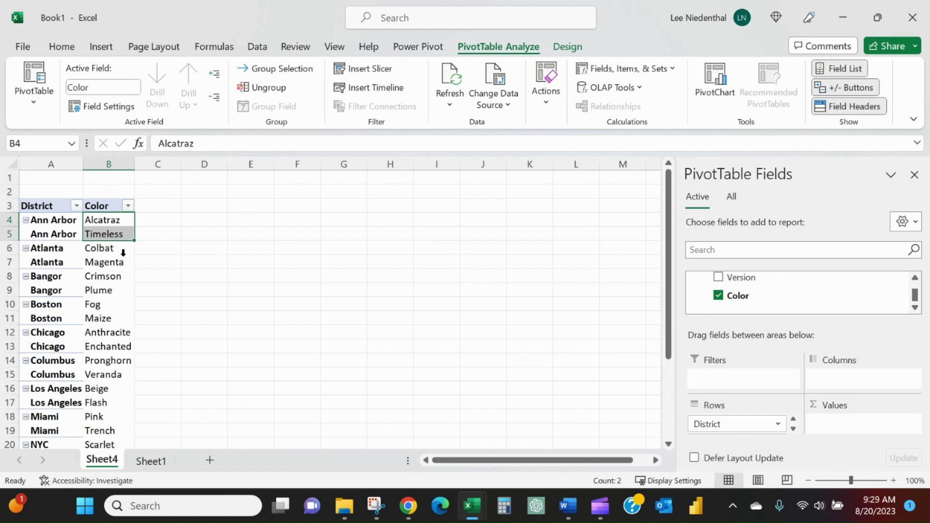
left_click(121, 255)
Remove Color from the Rows area so only District remains.
scroll(627, 440, "down", 2)
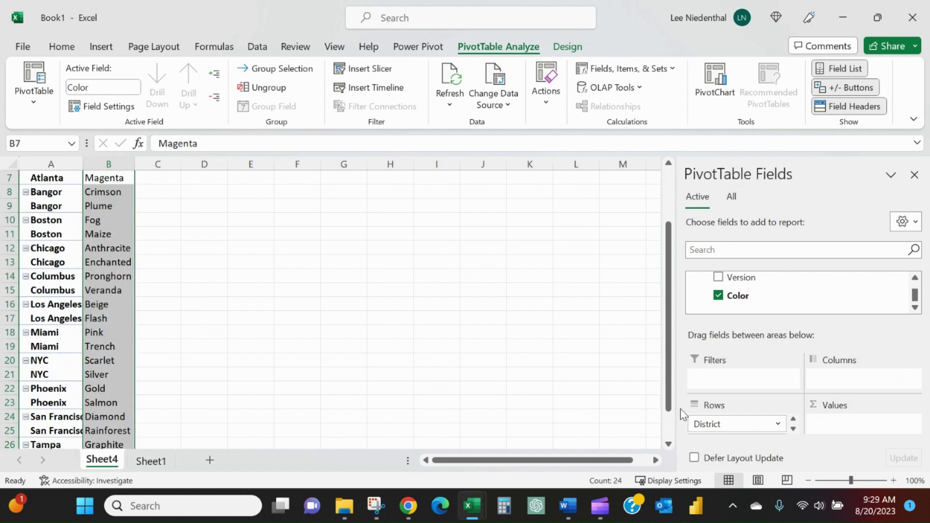
scroll(712, 423, "down", 1)
left_click_drag(726, 426, 579, 375)
scroll(764, 296, "up", 2)
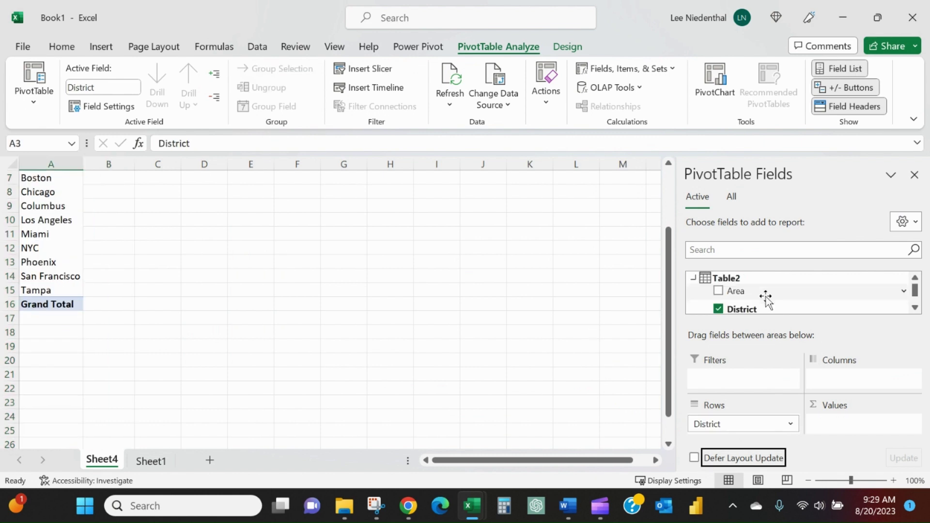
Create Table2 measure listofcolors as =CONCATENATEX(Table2,Table2[Color],", ").
right_click(730, 280)
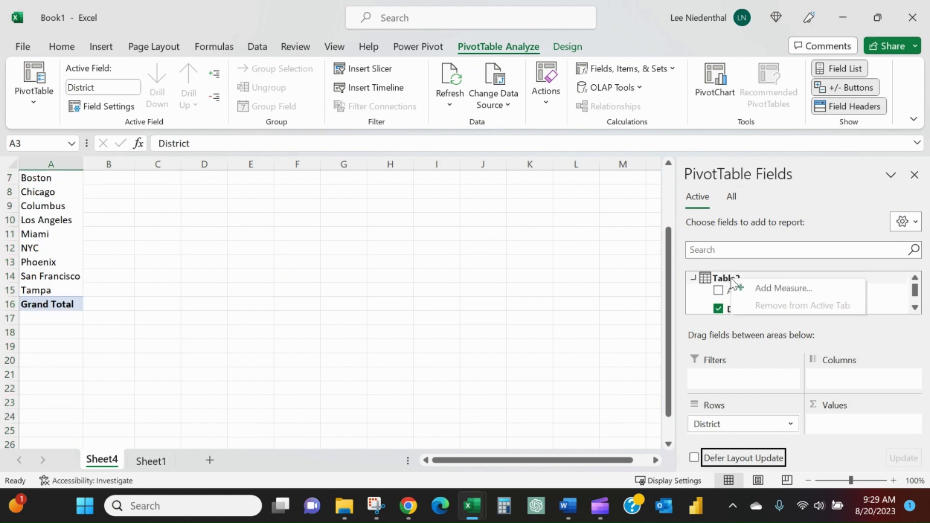
left_click(765, 289)
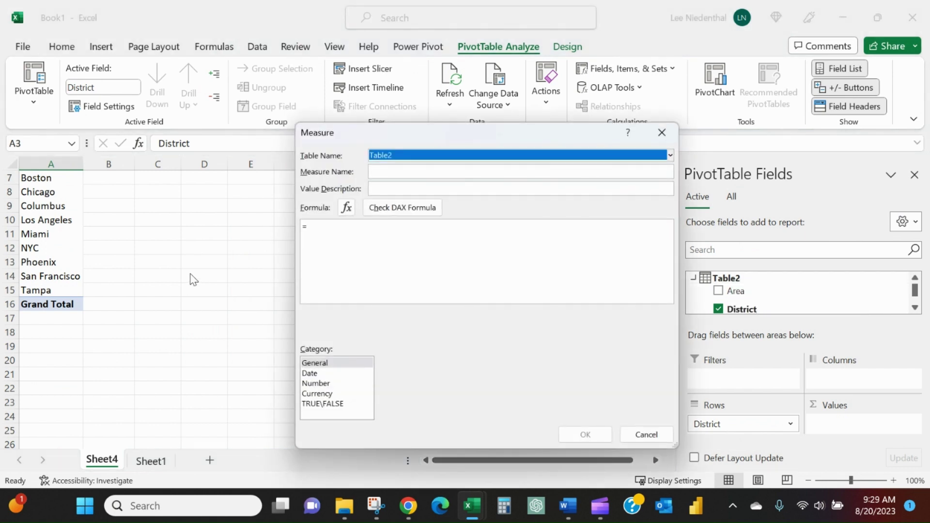
left_click(387, 172)
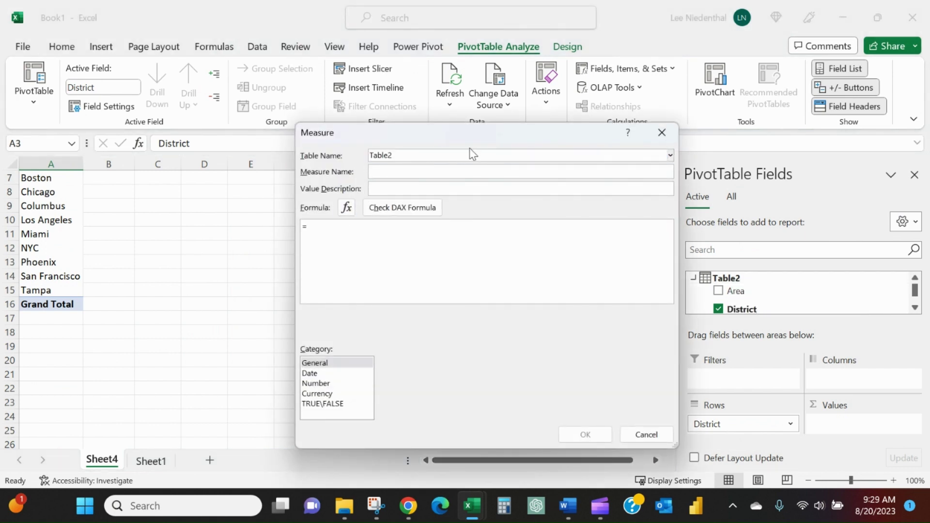
type("listofcolors")
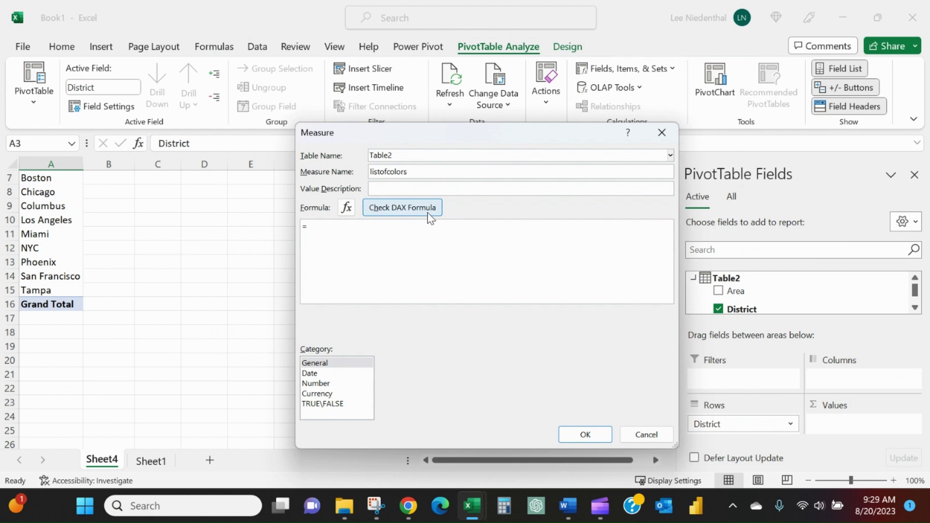
type("conc")
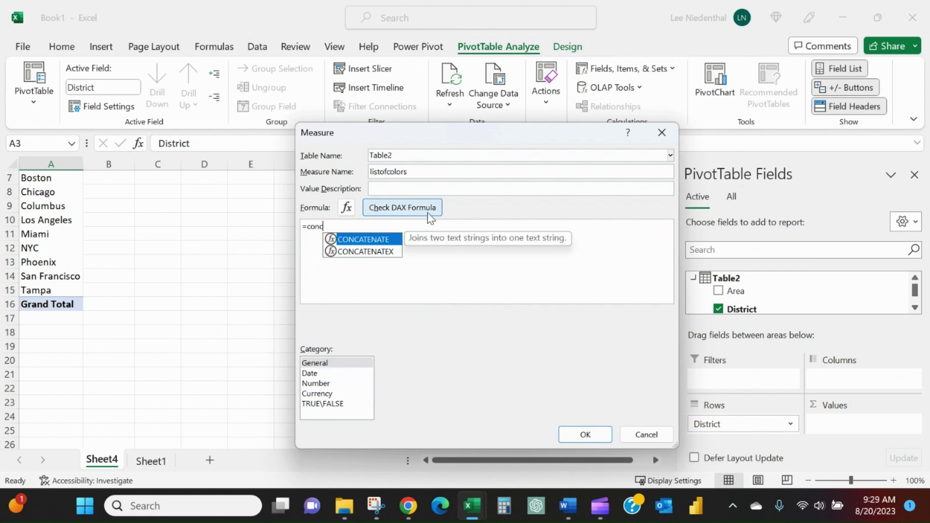
key("Down")
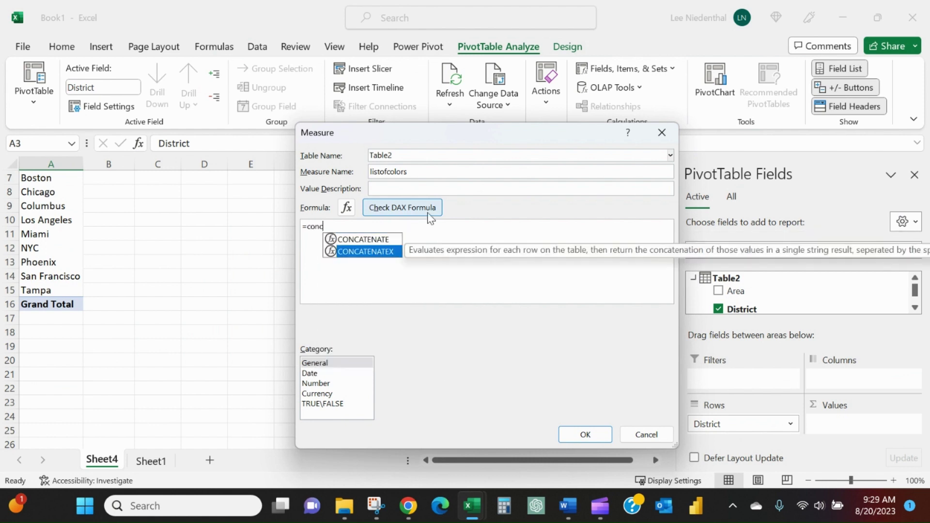
key("Tab")
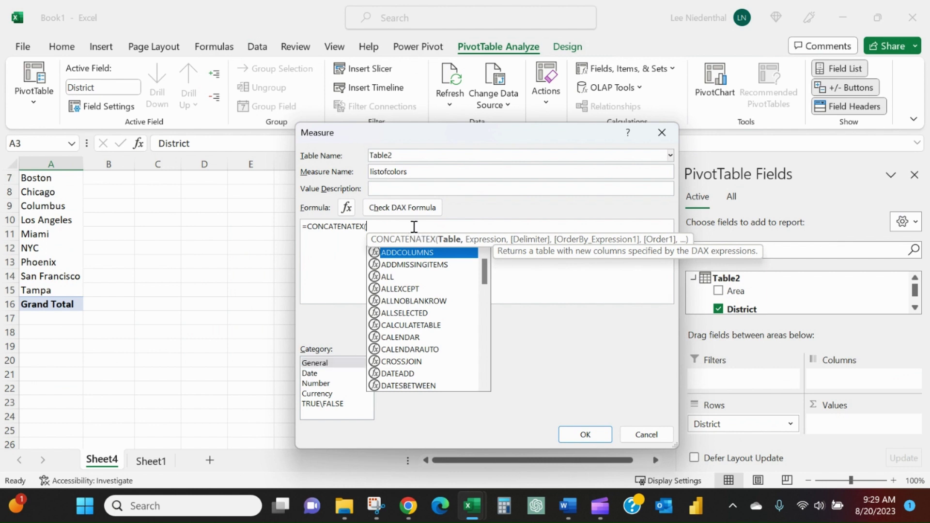
type("Table")
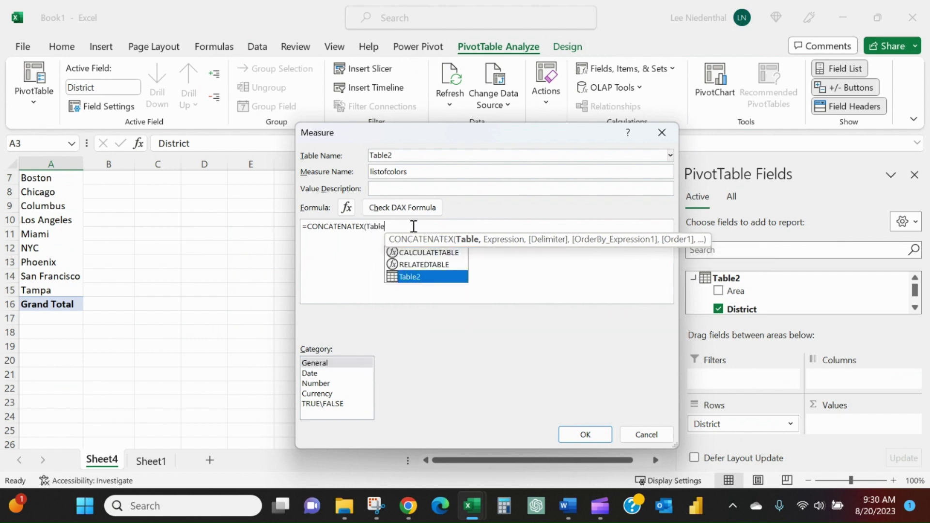
type("2,")
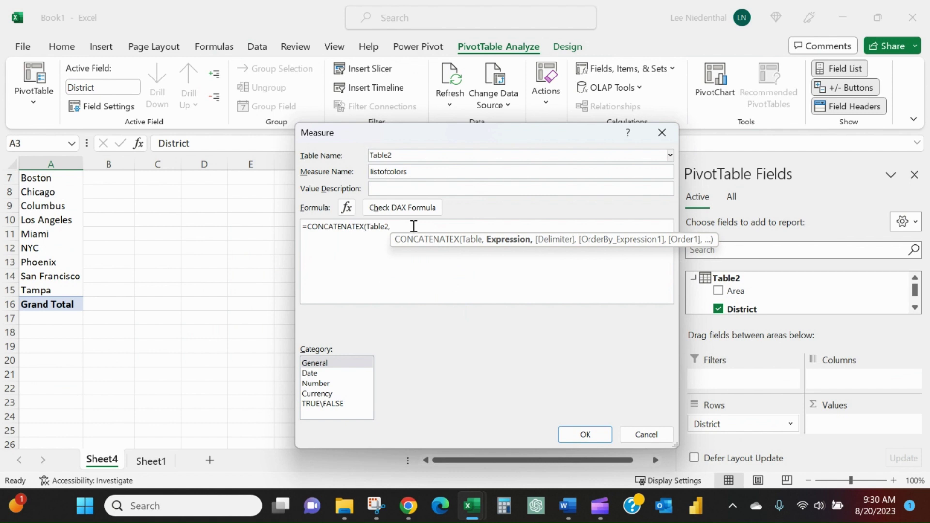
type("T")
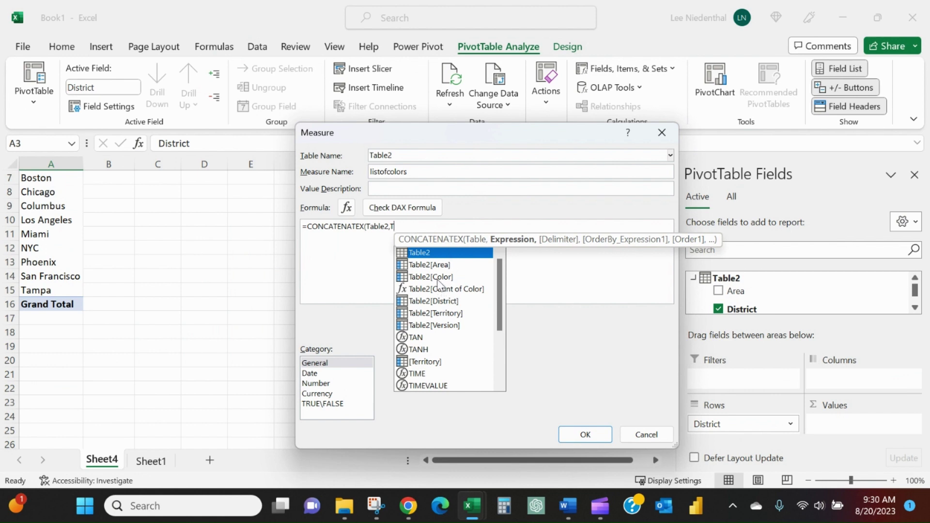
double_click(438, 280)
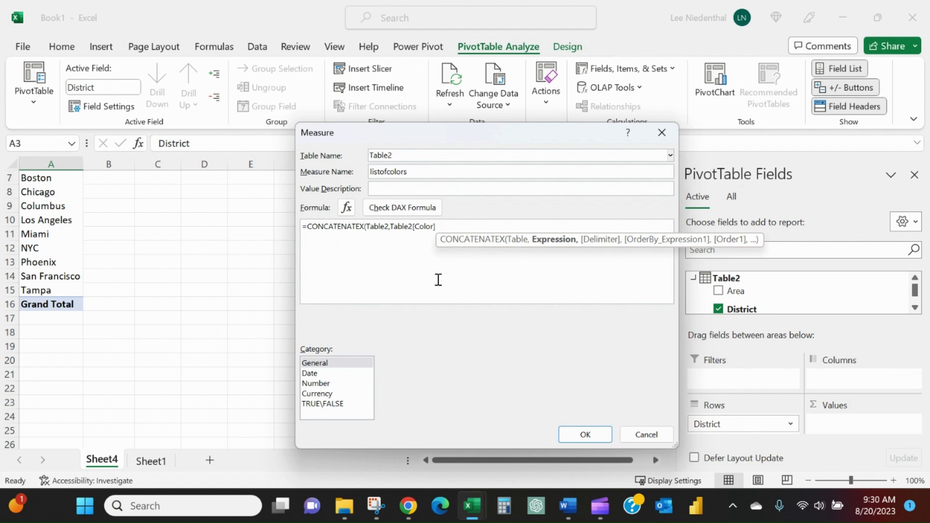
type(",\"")
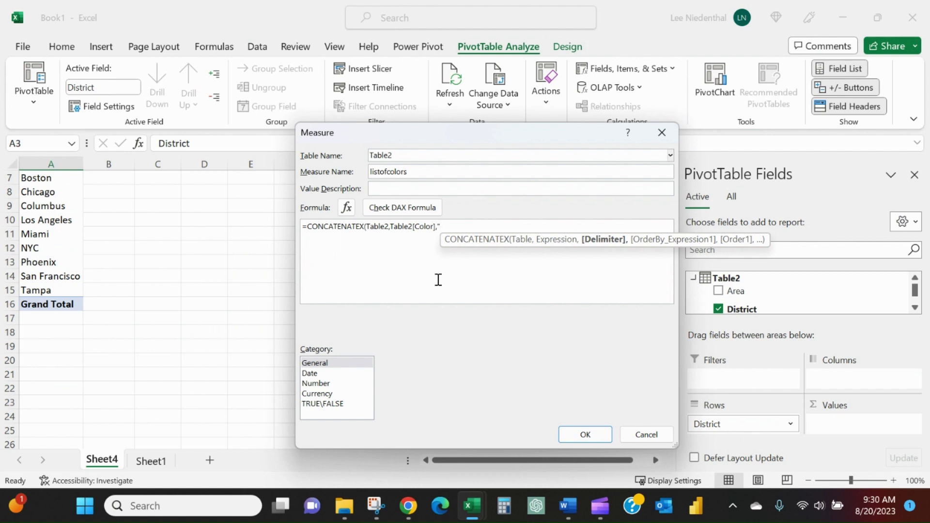
type(", \"")
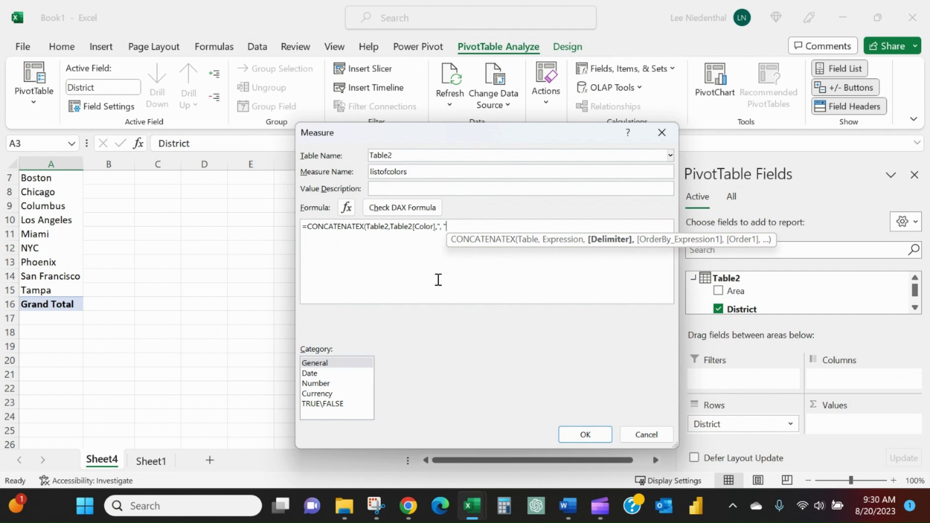
type(")")
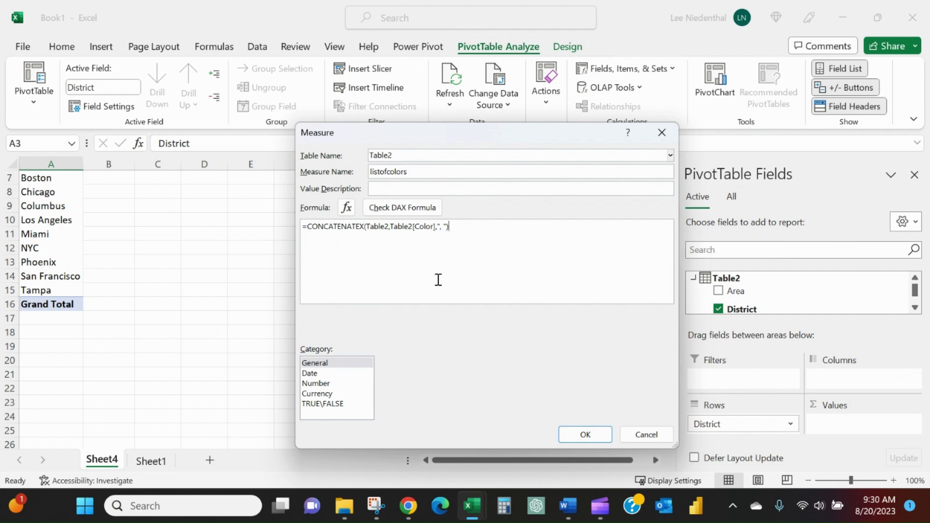
left_click(583, 435)
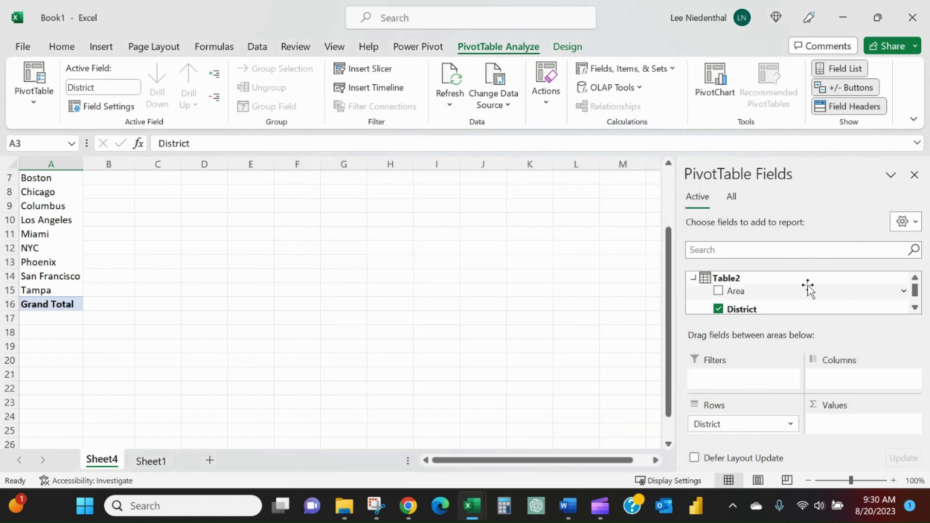
Add listofcolors to Values so each district shows its comma-joined colors, e.g. Ann Arbor: Timeless, Alcatraz.
scroll(805, 287, "down", 2)
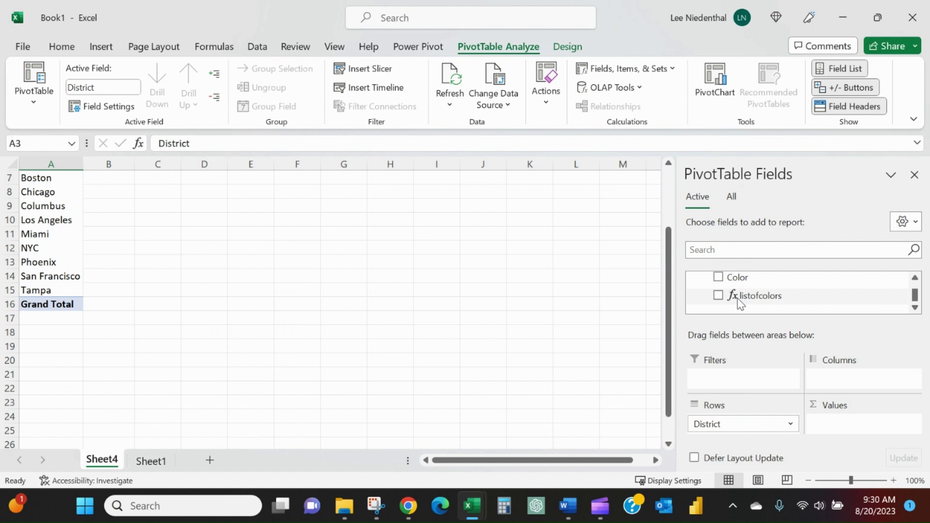
left_click_drag(760, 304, 865, 431)
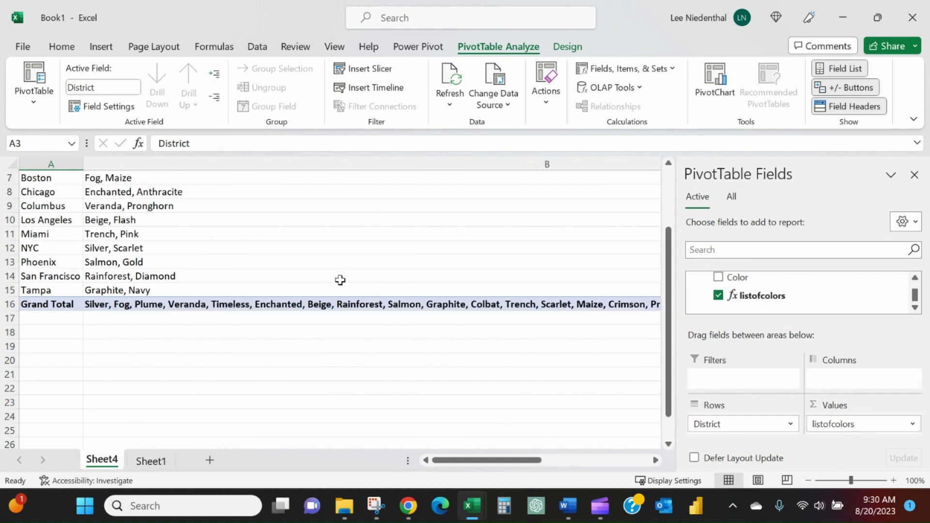
scroll(339, 281, "up", 2)
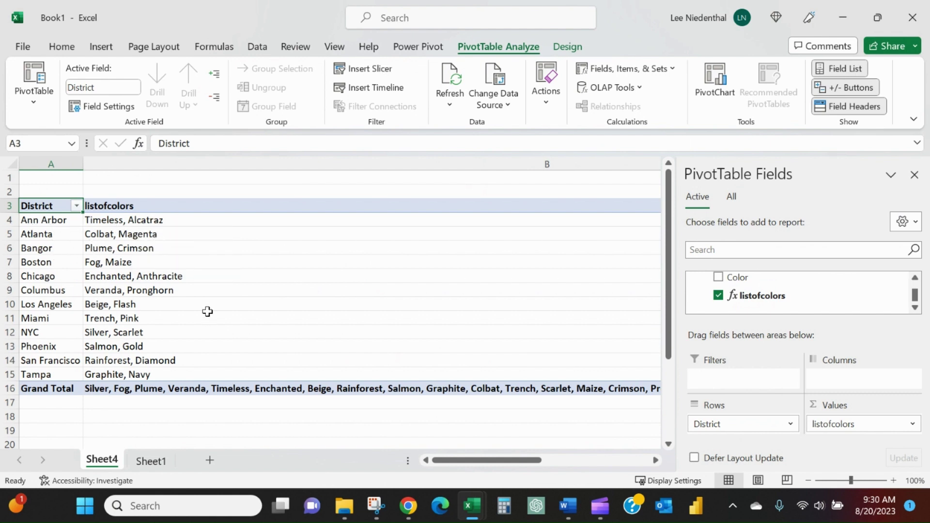
mouse_move(207, 305)
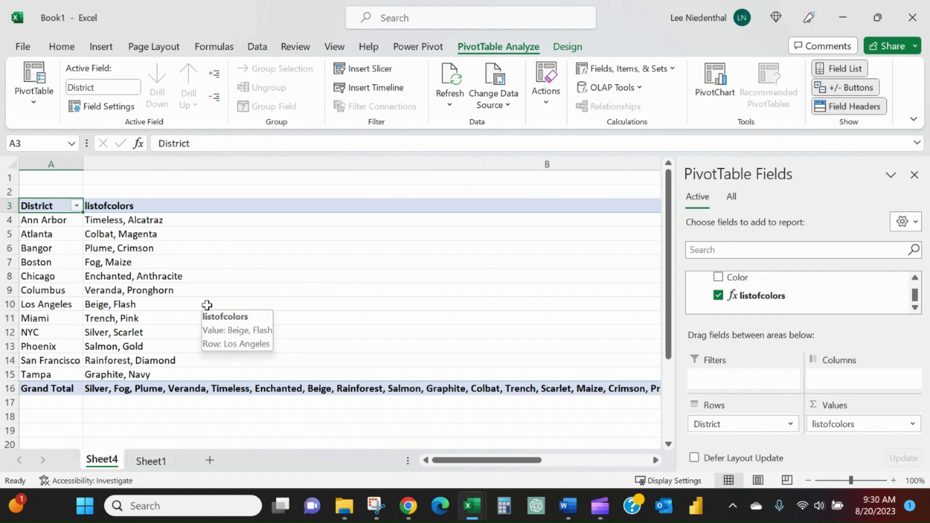